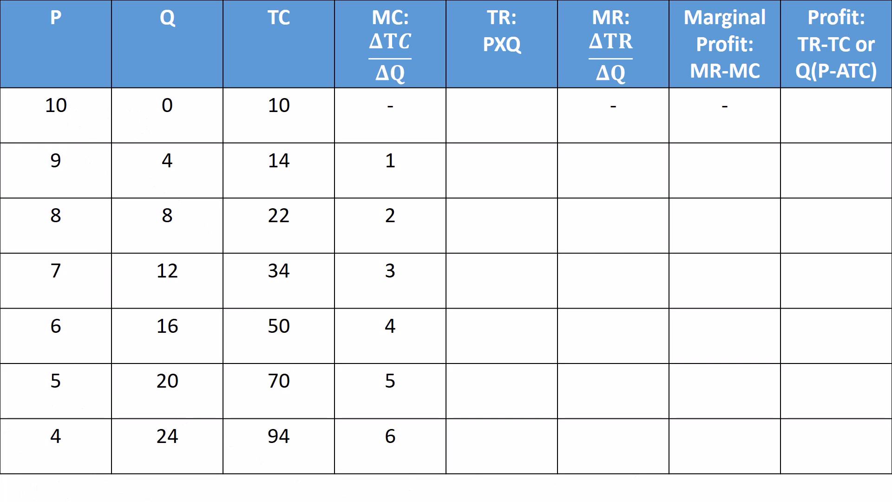
# - Advance the slideshow animation to reveal the first TR value, 0
pyautogui.press('Right')
pyautogui.press('Right')
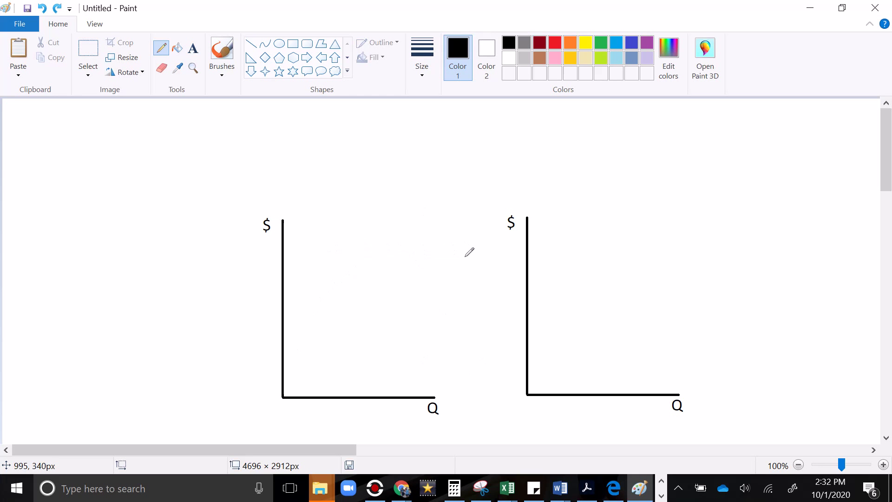
# - Pencil a hump-shaped TR curve on the left axes and label it TR
pyautogui.moveTo(288, 397)
pyautogui.mouseDown()
pyautogui.moveTo(295, 344)
pyautogui.moveTo(392, 255)
pyautogui.moveTo(435, 394)
pyautogui.mouseUp()
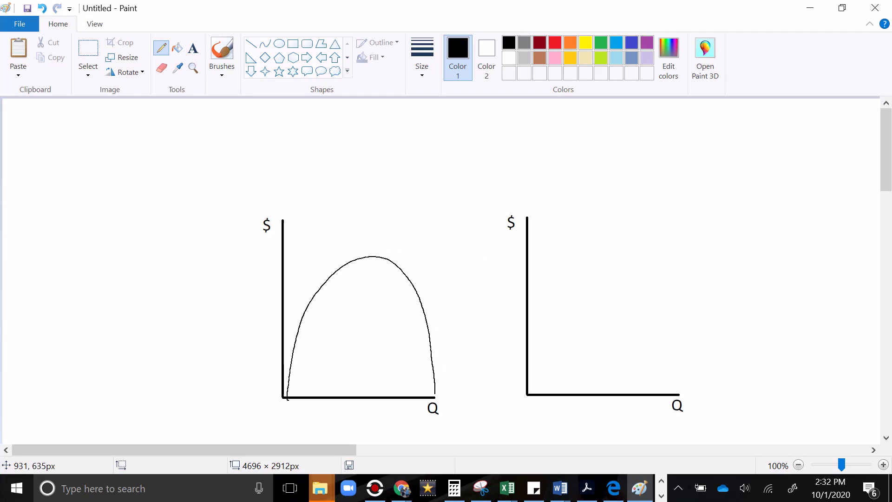
pyautogui.moveTo(448, 353)
pyautogui.mouseDown()
pyautogui.moveTo(468, 348)
pyautogui.moveTo(459, 369)
pyautogui.mouseUp()
pyautogui.moveTo(476, 358)
pyautogui.mouseDown()
pyautogui.moveTo(474, 375)
pyautogui.moveTo(478, 362)
pyautogui.moveTo(493, 372)
pyautogui.mouseUp()
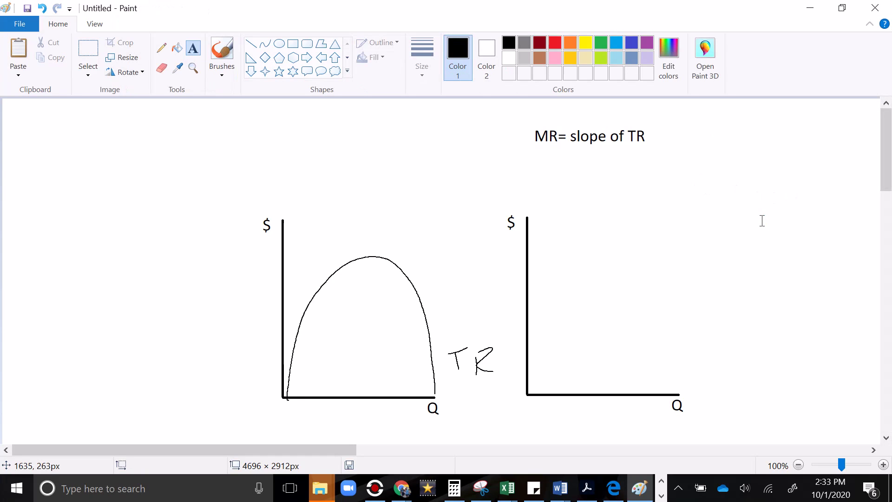
# - Handwrite dTR/dQ beneath the 'MR= slope of TR' note
pyautogui.click(161, 48)
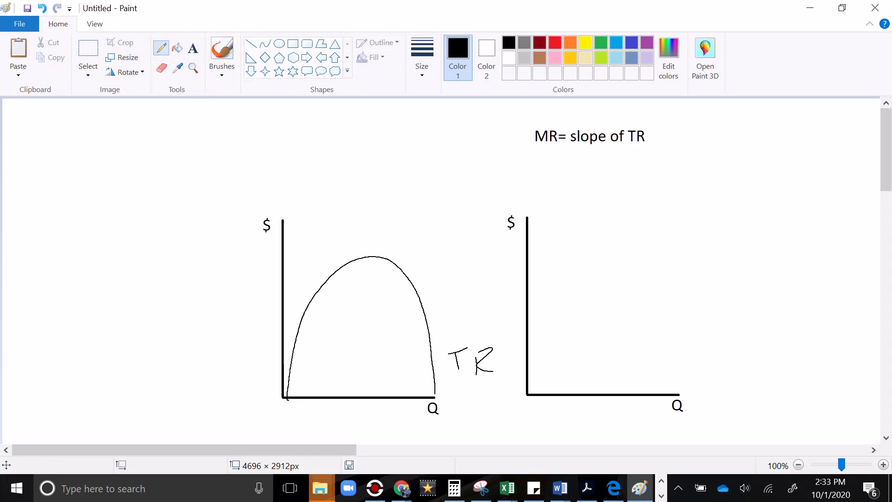
pyautogui.moveTo(621, 165)
pyautogui.mouseDown()
pyautogui.moveTo(605, 179)
pyautogui.moveTo(622, 145)
pyautogui.mouseUp()
pyautogui.click(675, 162)
pyautogui.moveTo(637, 163)
pyautogui.mouseDown()
pyautogui.moveTo(665, 159)
pyautogui.moveTo(646, 179)
pyautogui.moveTo(670, 181)
pyautogui.mouseUp()
pyautogui.moveTo(673, 160)
pyautogui.mouseDown()
pyautogui.moveTo(694, 175)
pyautogui.moveTo(670, 207)
pyautogui.mouseUp()
pyautogui.moveTo(724, 201)
pyautogui.mouseDown()
pyautogui.moveTo(729, 188)
pyautogui.moveTo(743, 223)
pyautogui.moveTo(758, 195)
pyautogui.mouseUp()
pyautogui.moveTo(745, 215); pyautogui.dragTo(762, 227)
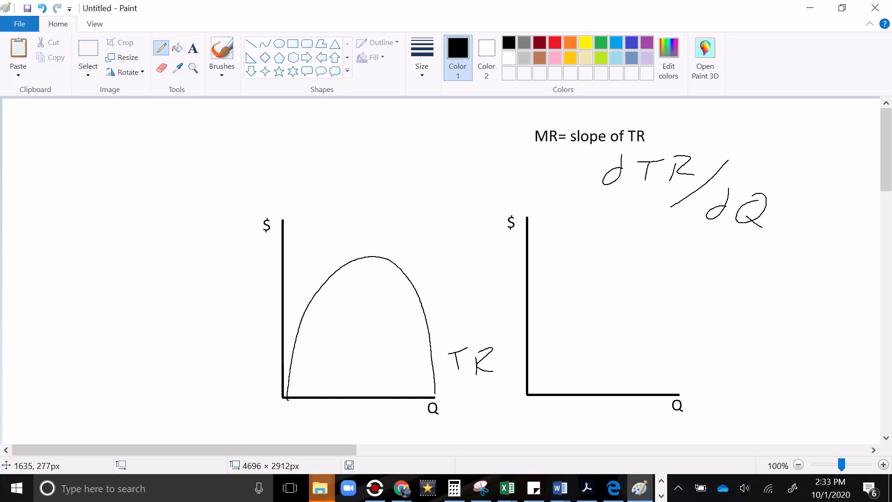
# - Draw an arrow to the TR curve's base, undoing the rising-side tangent sketches
pyautogui.moveTo(225, 364); pyautogui.dragTo(288, 347)
pyautogui.moveTo(288, 347); pyautogui.dragTo(281, 359)
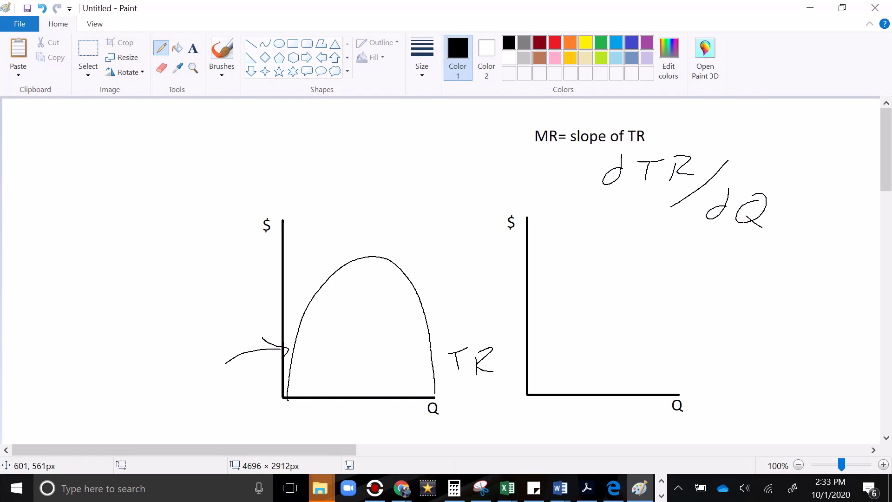
pyautogui.moveTo(281, 359)
pyautogui.mouseDown()
pyautogui.moveTo(310, 302)
pyautogui.moveTo(279, 399)
pyautogui.moveTo(300, 325)
pyautogui.mouseUp()
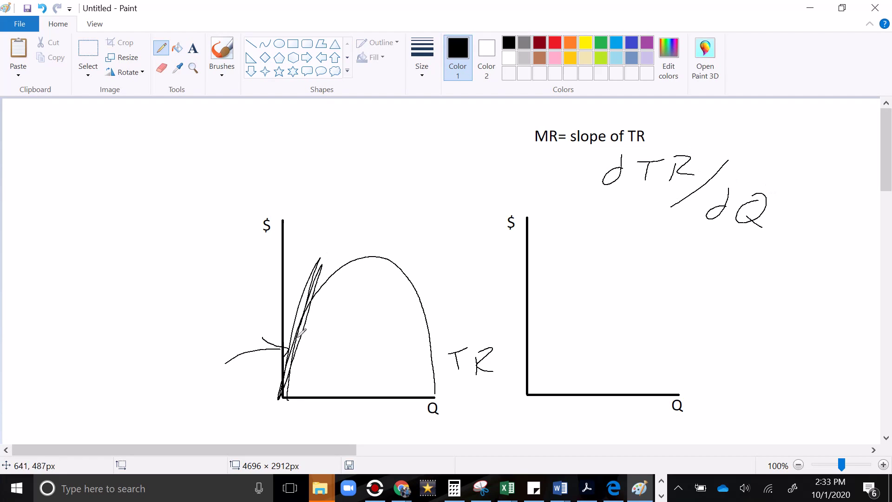
pyautogui.hotkey('ctrl', 'z')
pyautogui.hotkey('ctrl', 'z')
pyautogui.hotkey('ctrl', 'z')
pyautogui.hotkey('ctrl', 'z')
pyautogui.moveTo(284, 183)
pyautogui.mouseDown()
pyautogui.moveTo(305, 188)
pyautogui.moveTo(337, 239)
pyautogui.moveTo(351, 234)
pyautogui.mouseUp()
pyautogui.moveTo(298, 301)
pyautogui.mouseDown()
pyautogui.moveTo(335, 272)
pyautogui.moveTo(292, 298)
pyautogui.mouseUp()
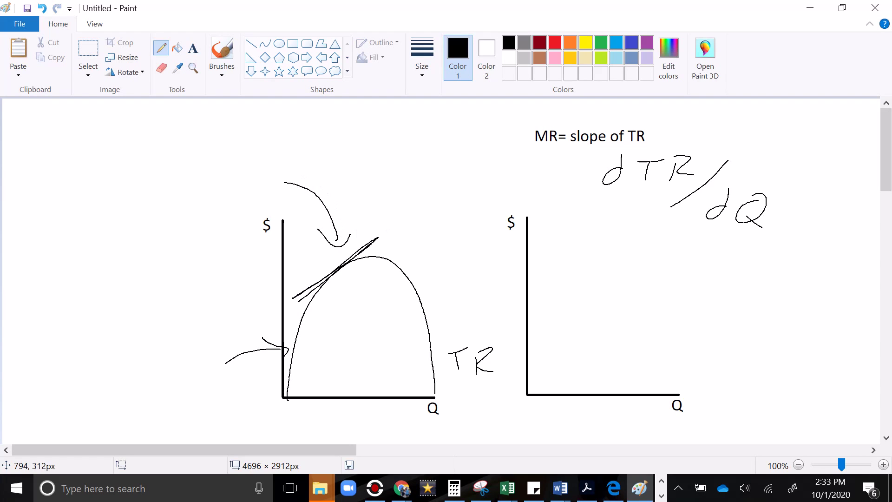
pyautogui.hotkey('ctrl', 'z')
# - Add arrows toward the TR peak and falling side, undoing the stray tangent strokes
pyautogui.moveTo(371, 244); pyautogui.dragTo(393, 219)
pyautogui.moveTo(297, 255); pyautogui.dragTo(451, 250)
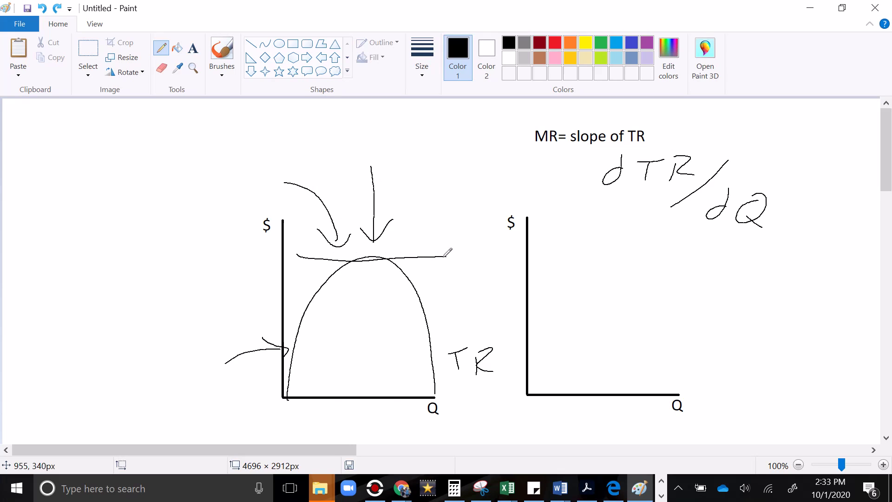
pyautogui.hotkey('ctrl', 'z')
pyautogui.moveTo(493, 215)
pyautogui.mouseDown()
pyautogui.moveTo(432, 251)
pyautogui.moveTo(458, 262)
pyautogui.mouseUp()
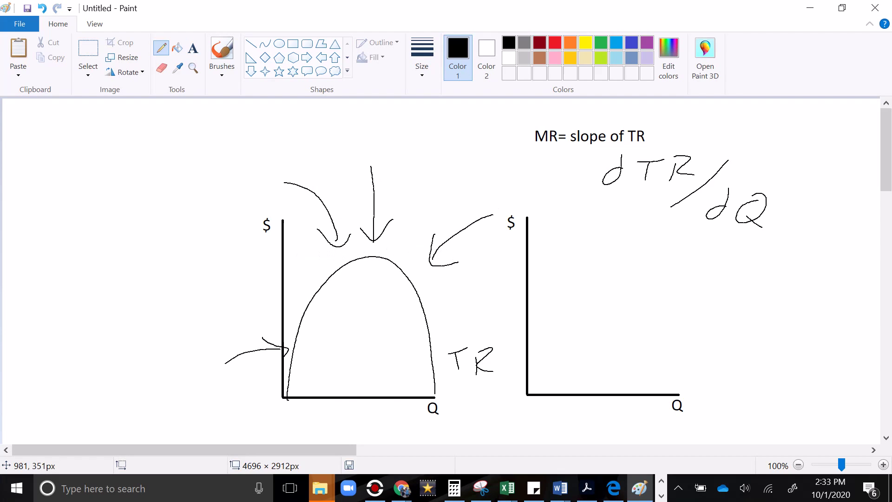
pyautogui.moveTo(391, 220)
pyautogui.mouseDown()
pyautogui.moveTo(445, 324)
pyautogui.moveTo(392, 218)
pyautogui.moveTo(442, 322)
pyautogui.moveTo(385, 233)
pyautogui.mouseUp()
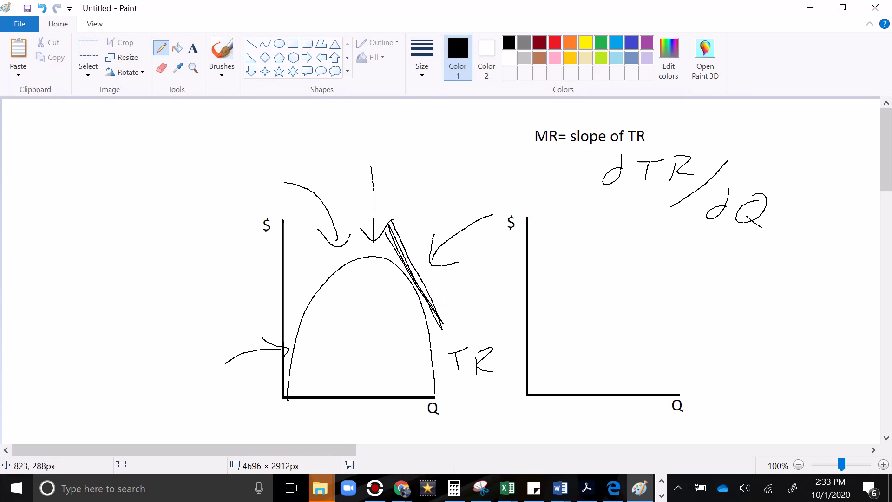
pyautogui.hotkey('ctrl', 'z')
pyautogui.hotkey('ctrl', 'z')
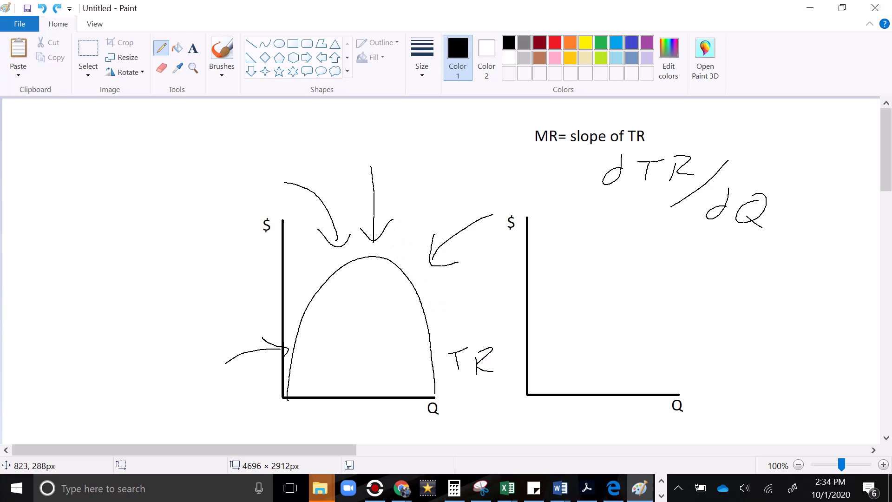
# - Draw the downward-sloping MR line on the right axes and label it MR
pyautogui.moveTo(531, 230); pyautogui.dragTo(664, 443)
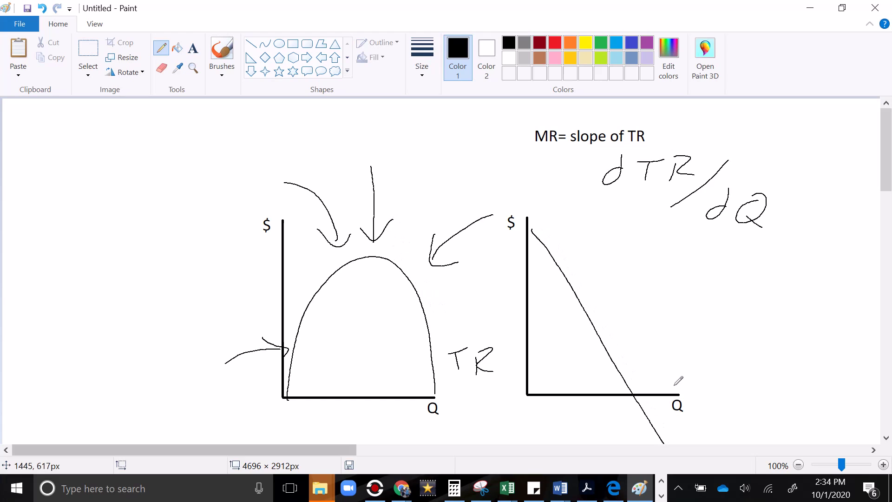
pyautogui.moveTo(636, 357)
pyautogui.mouseDown()
pyautogui.moveTo(646, 321)
pyautogui.moveTo(662, 355)
pyautogui.mouseUp()
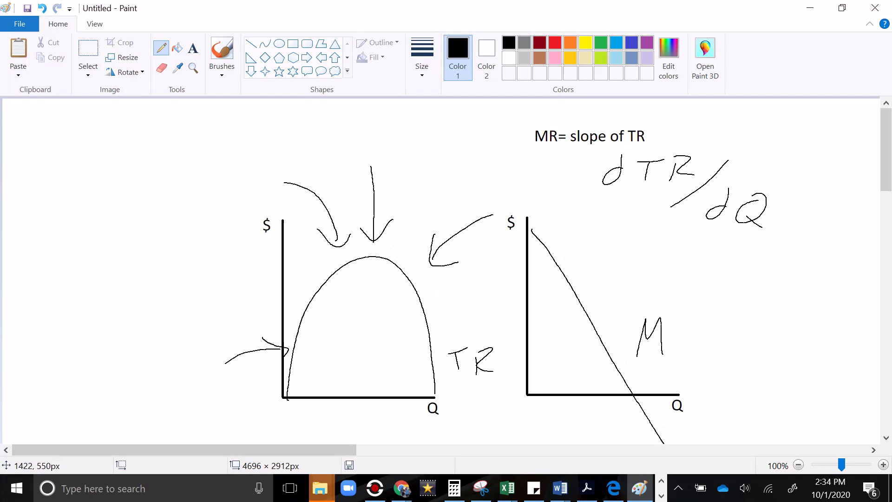
pyautogui.moveTo(680, 321); pyautogui.dragTo(678, 347)
pyautogui.moveTo(679, 325)
pyautogui.mouseDown()
pyautogui.moveTo(692, 311)
pyautogui.moveTo(701, 349)
pyautogui.mouseUp()
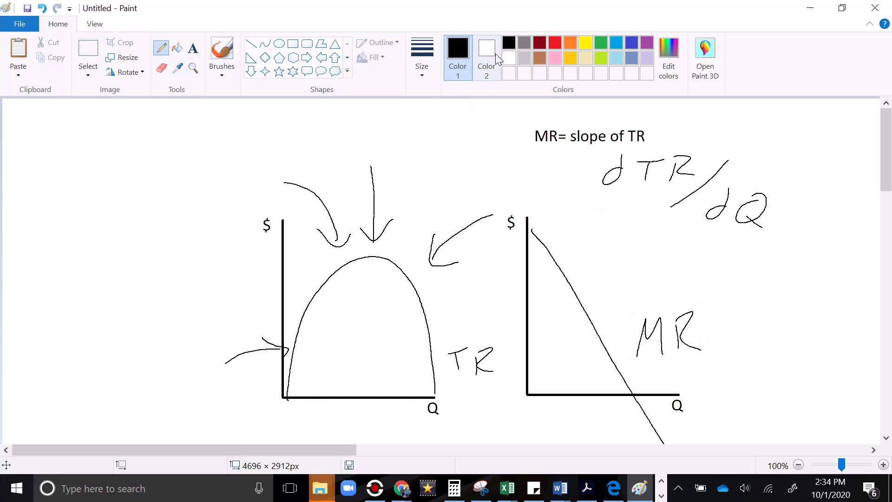
# - In red, circle MR's Q-axis crossing and mark the TR peak with an X
pyautogui.click(553, 41)
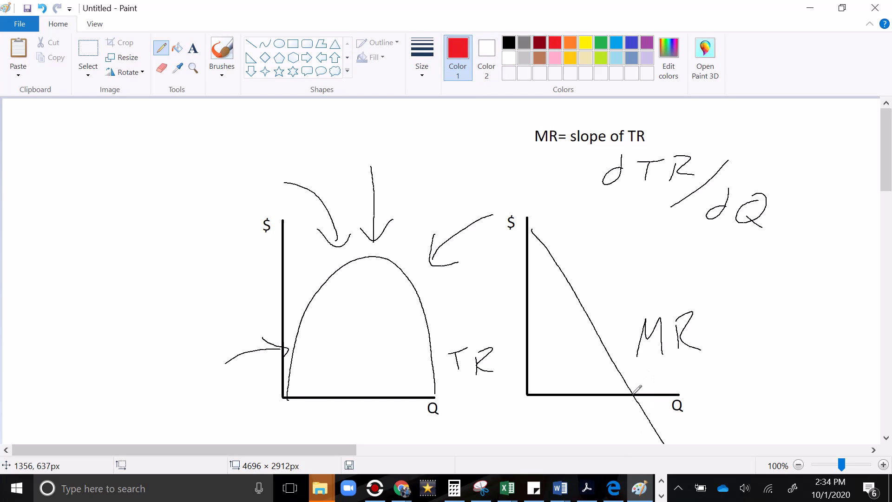
pyautogui.moveTo(634, 384)
pyautogui.mouseDown()
pyautogui.moveTo(623, 401)
pyautogui.moveTo(641, 384)
pyautogui.moveTo(617, 392)
pyautogui.mouseUp()
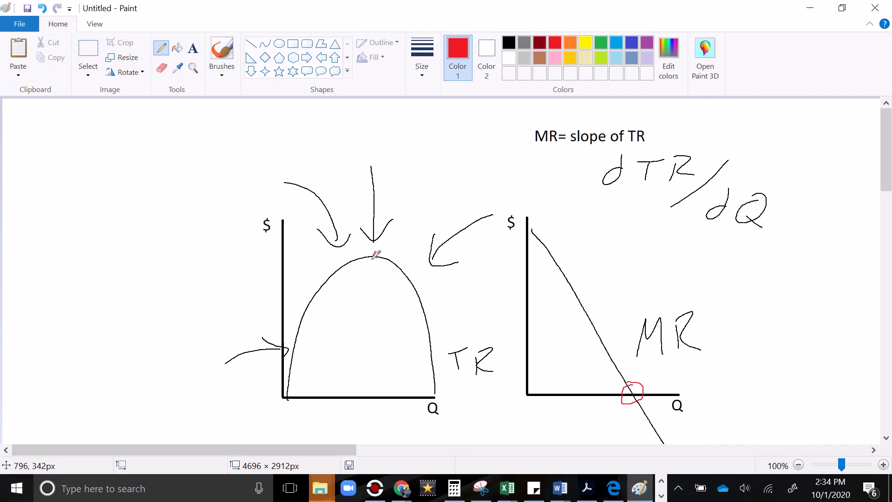
pyautogui.moveTo(375, 254)
pyautogui.mouseDown()
pyautogui.moveTo(368, 269)
pyautogui.moveTo(378, 264)
pyautogui.mouseUp()
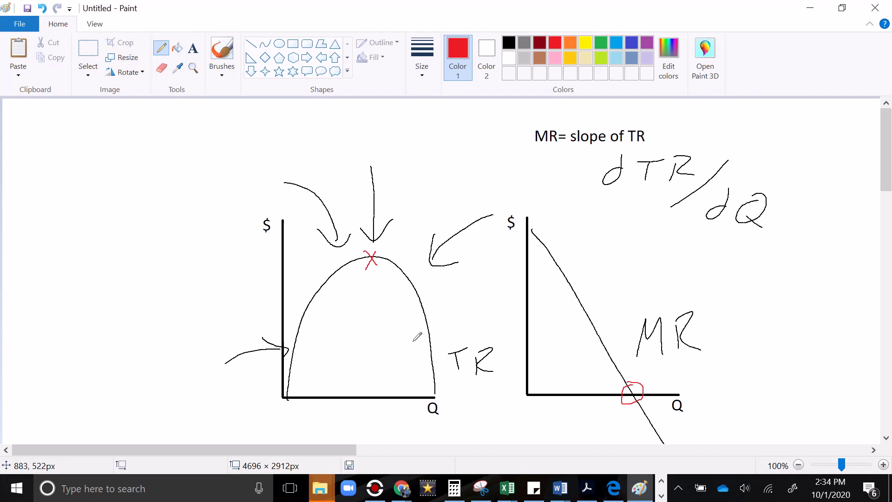